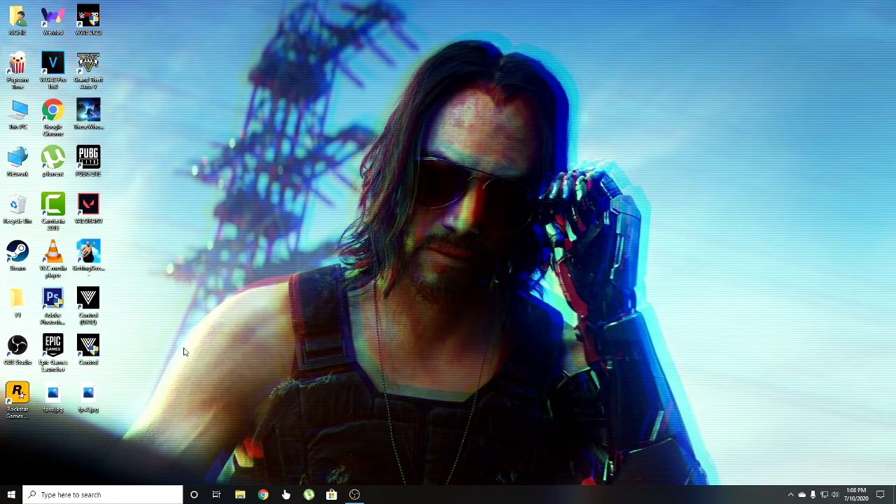
- Open Task Manager and end the EpicGamesLauncher background process
right_click(375, 493)
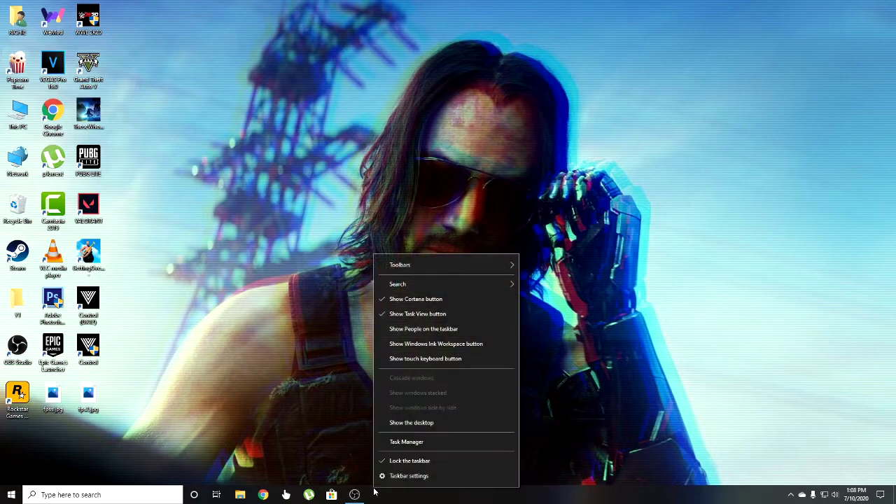
click(400, 443)
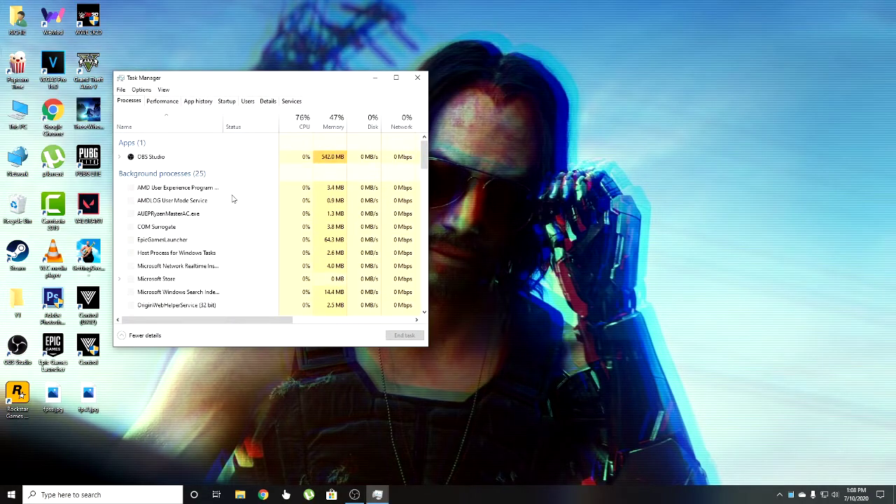
scroll(163, 199, down, 1)
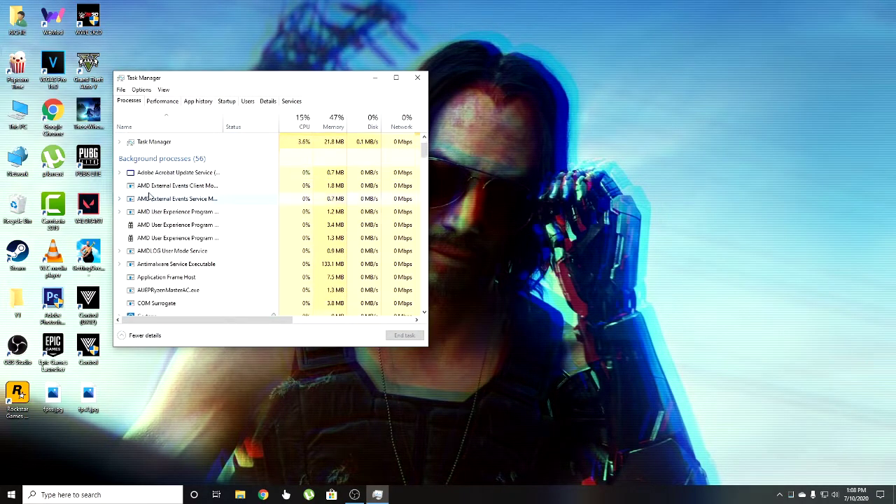
scroll(163, 198, down, 1)
click(172, 247)
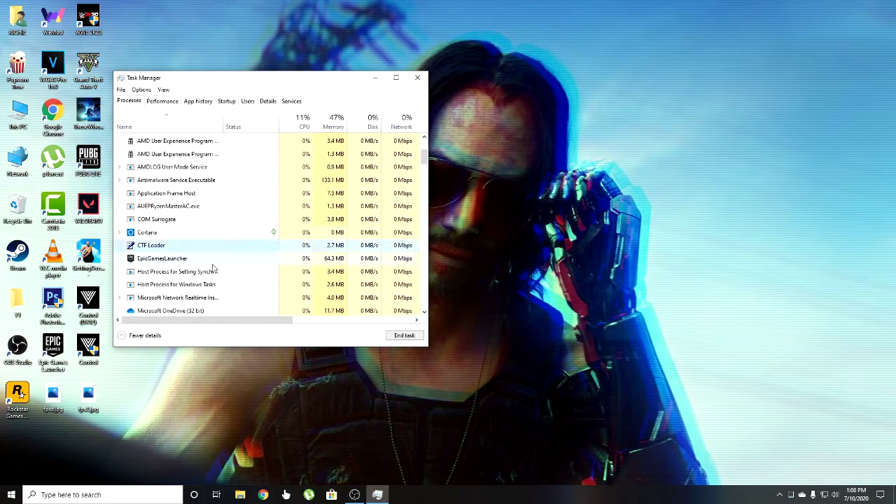
click(338, 260)
click(406, 336)
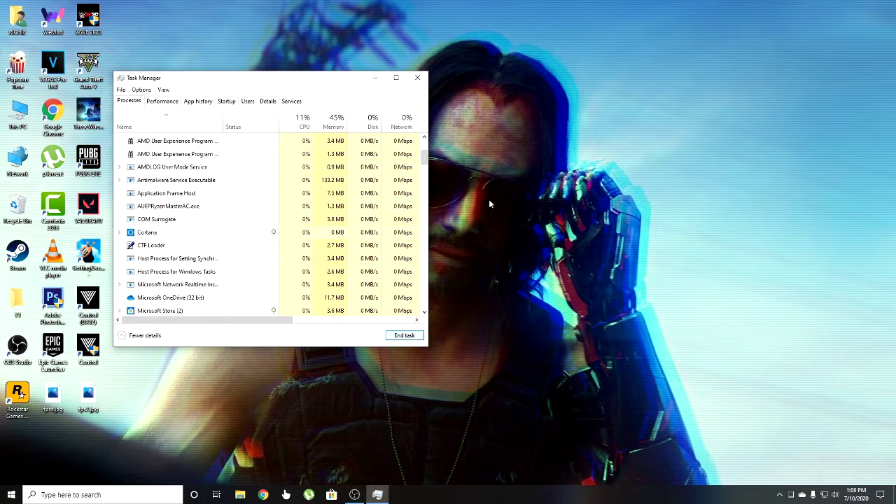
- End the Skype background process, check the remaining processes, and close Task Manager
drag(429, 161, 425, 176)
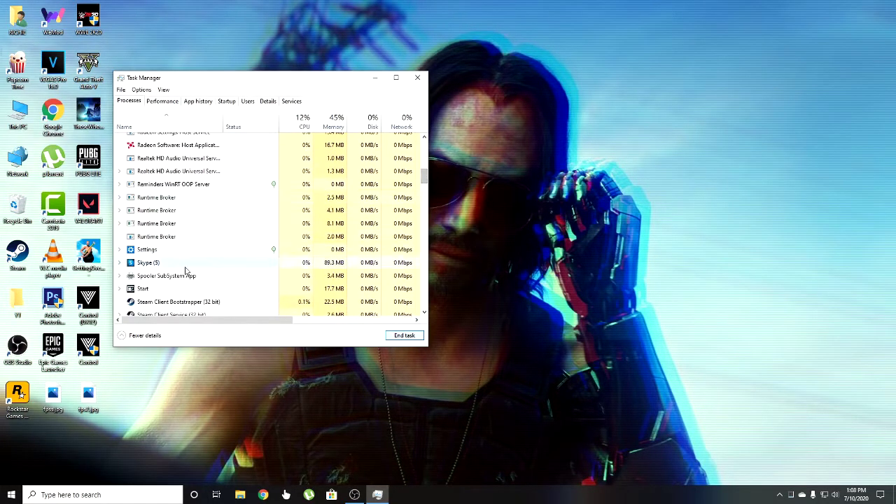
click(230, 262)
click(400, 336)
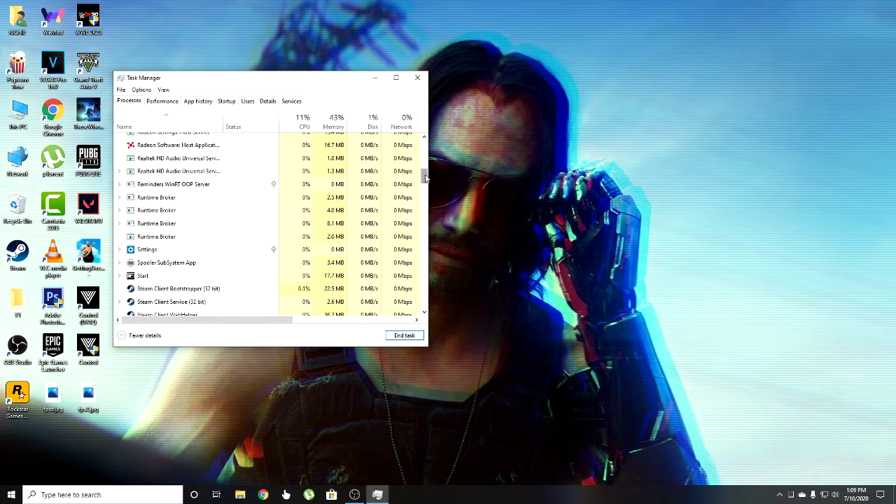
drag(425, 186, 424, 199)
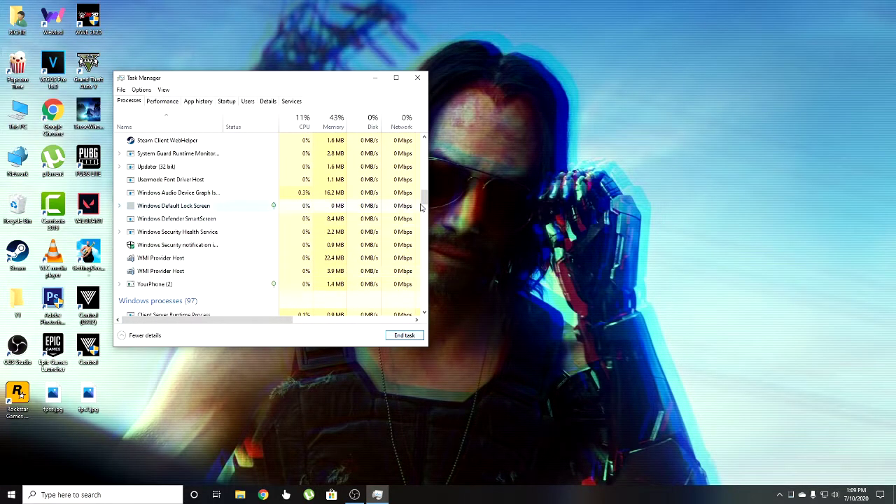
drag(423, 198, 424, 206)
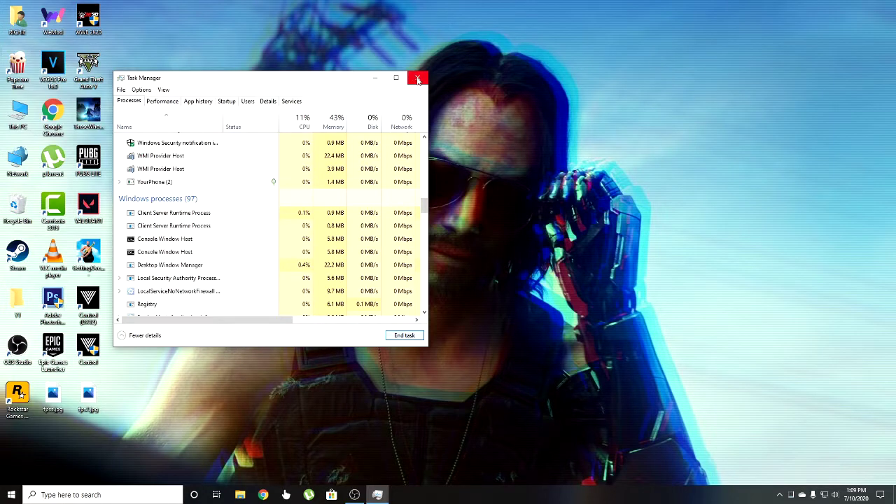
click(414, 77)
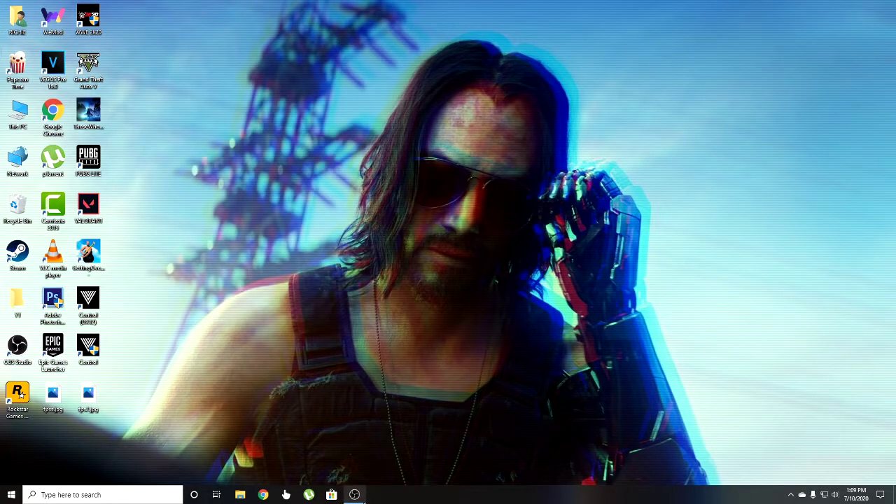
mouse_move(355, 494)
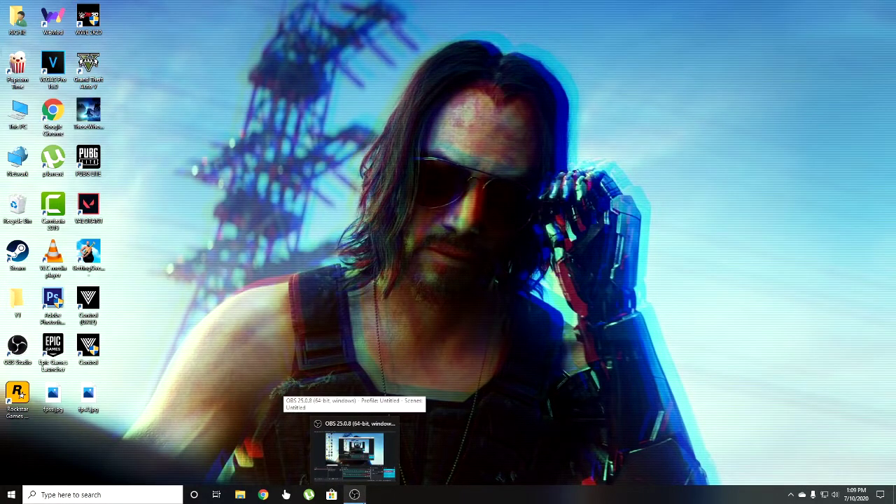
click(355, 494)
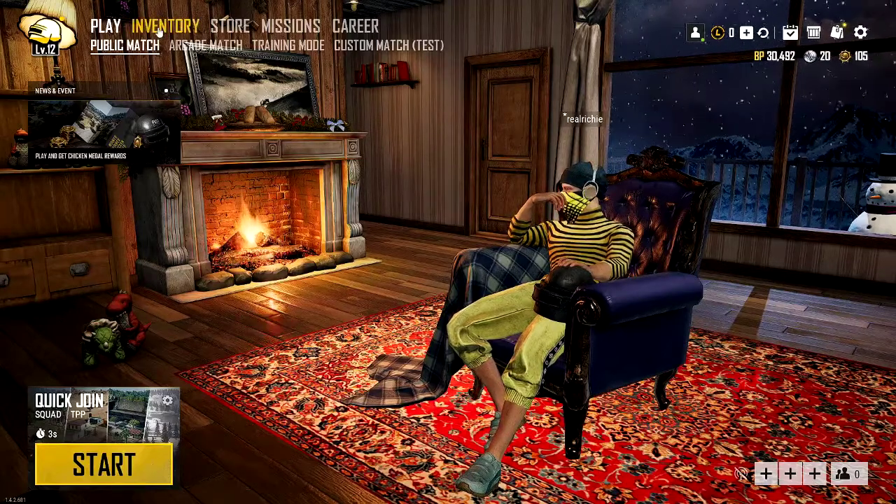
- Open the graphics settings of the PUBG Lite game and check the available display resolutions, keeping 1920 * 1080
click(860, 35)
click(121, 260)
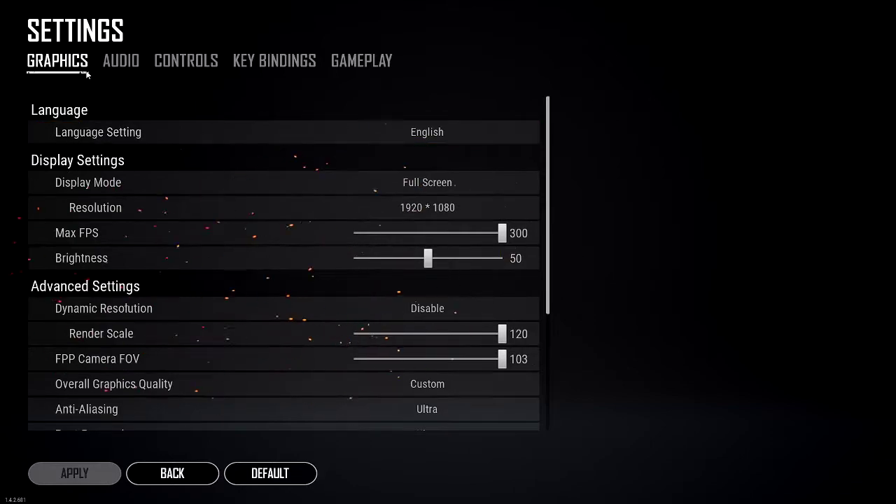
click(384, 207)
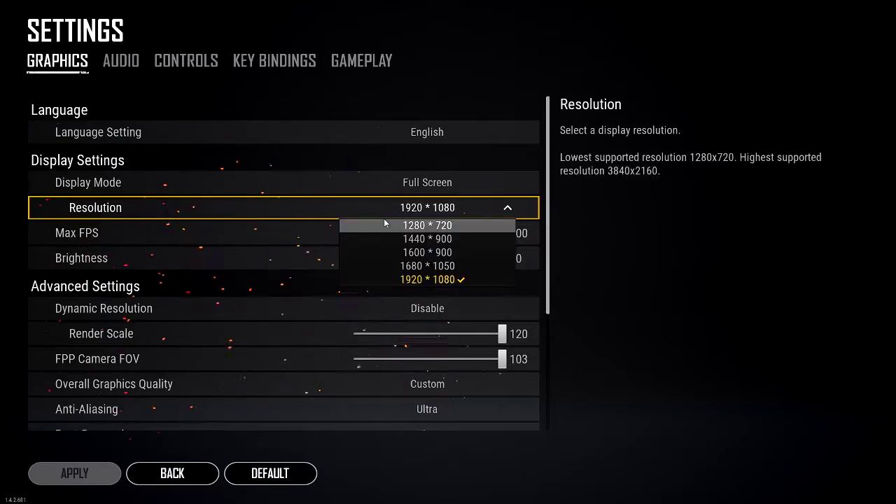
click(386, 206)
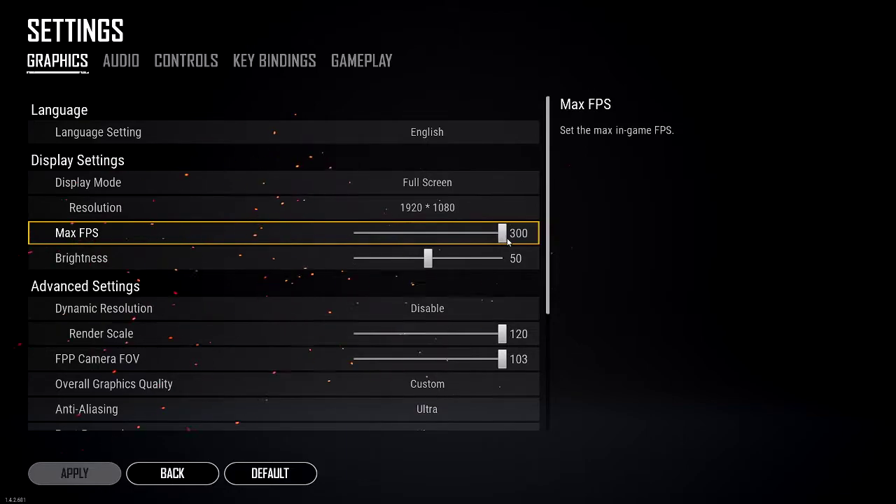
- Enable Dynamic Resolution in the advanced graphics settings
scroll(69, 255, down, 1)
scroll(69, 254, down, 1)
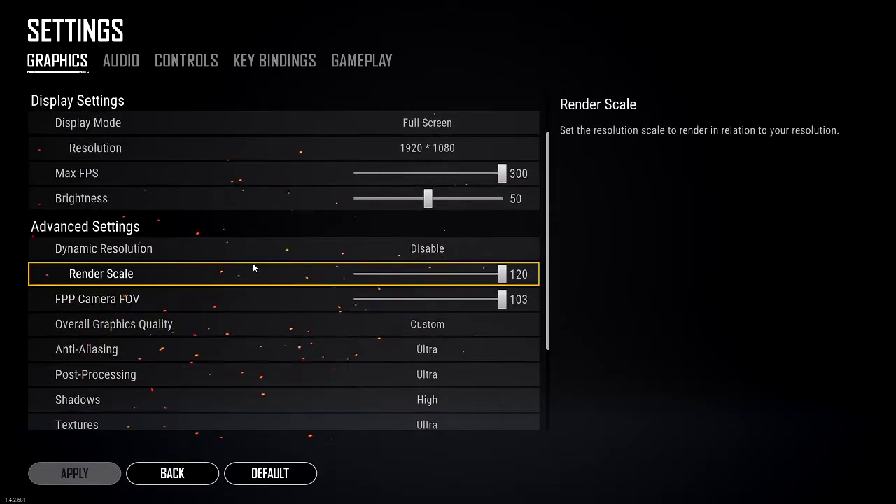
click(344, 248)
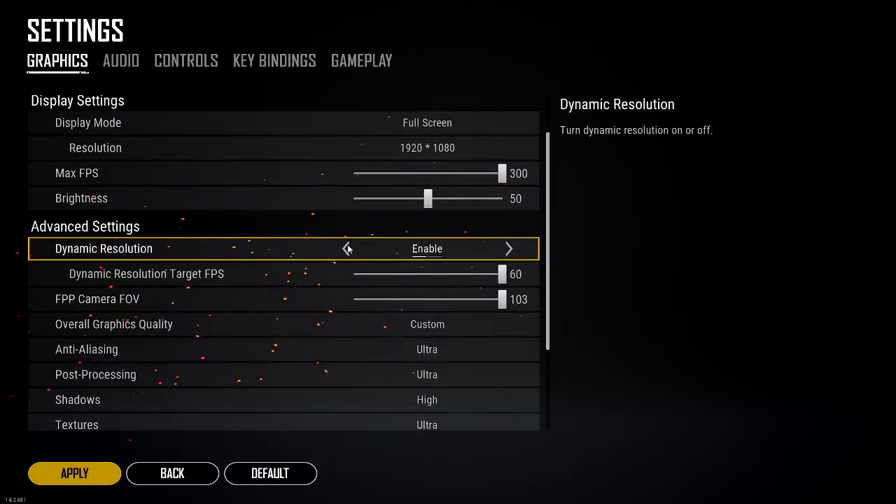
scroll(307, 198, up, 1)
- Try the lower Overall Graphics Quality presets, set the quality to Medium, and apply the settings
scroll(329, 213, down, 5)
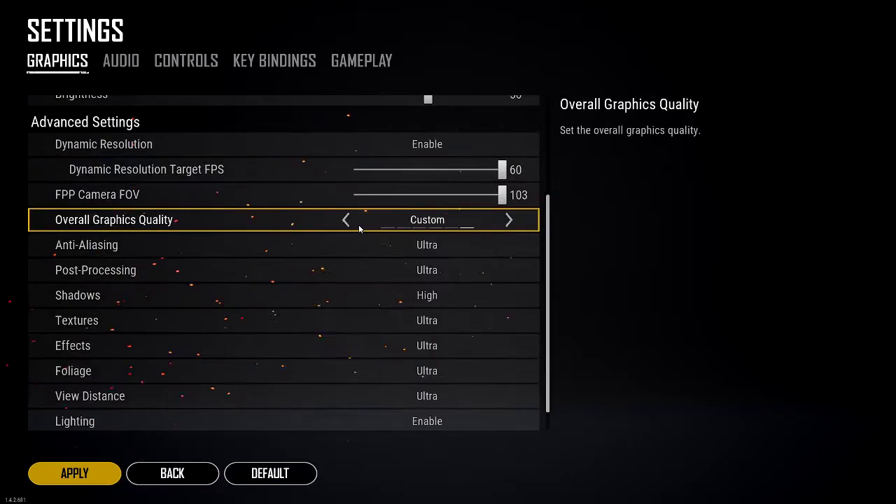
click(347, 221)
click(347, 220)
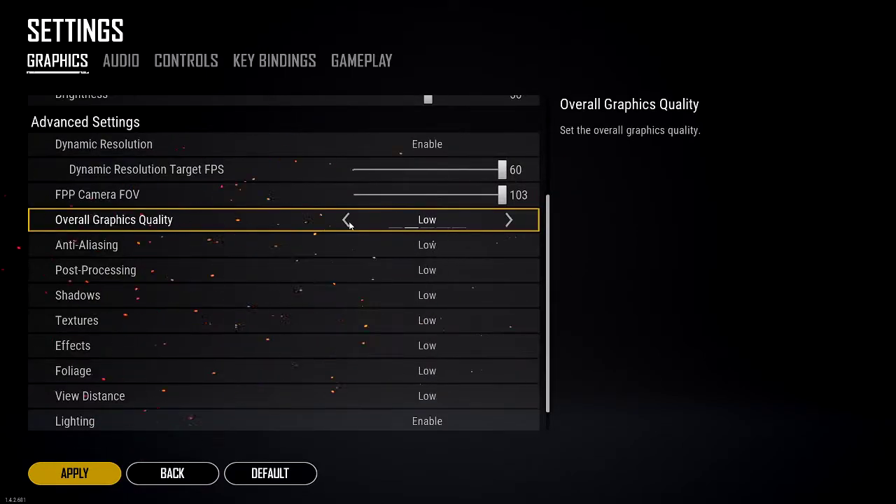
click(347, 221)
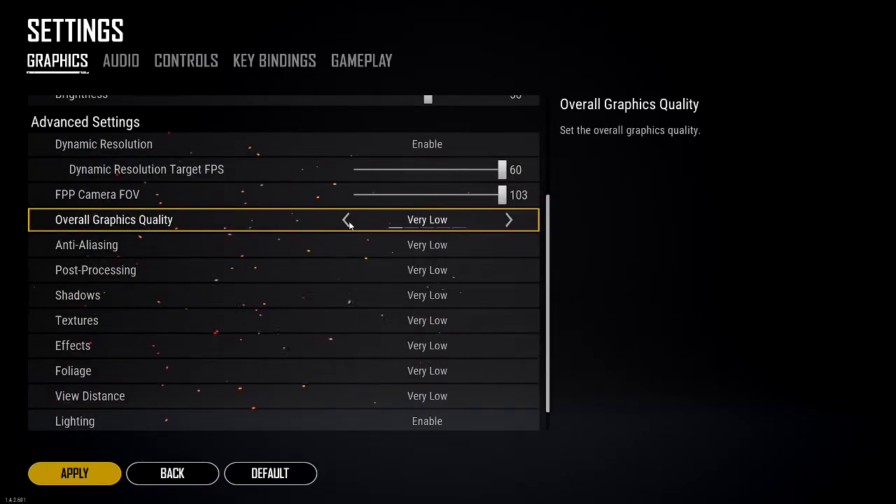
click(510, 220)
click(509, 221)
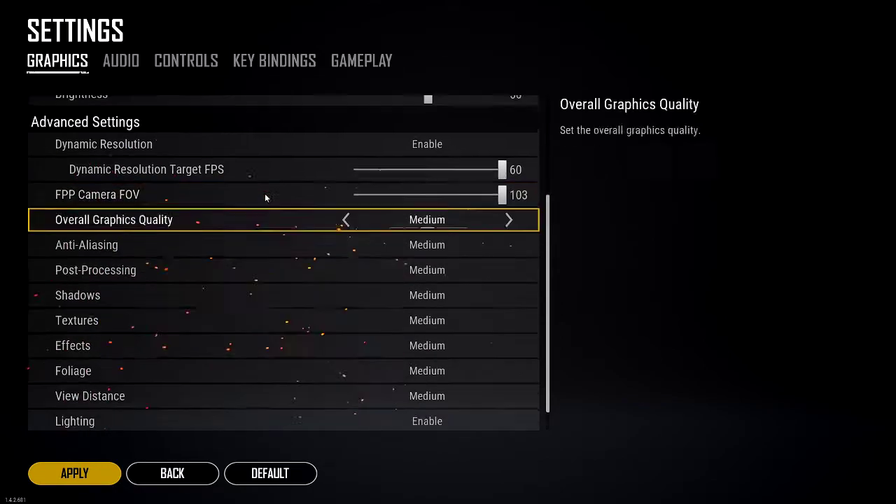
scroll(266, 198, up, 4)
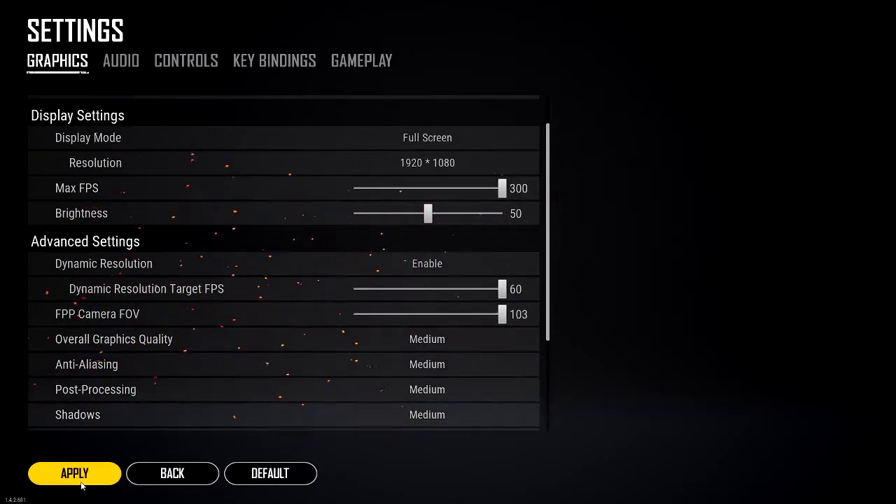
click(81, 482)
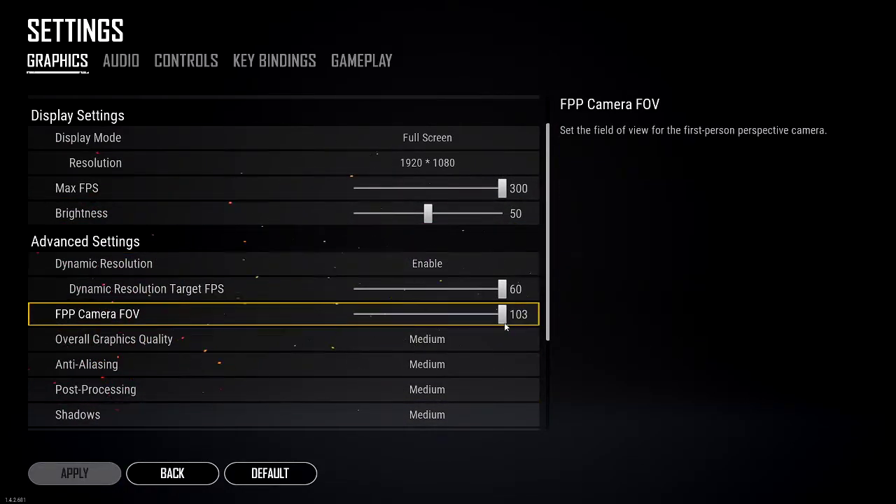
- Set the Overall Graphics Quality to Ultra and apply the settings
click(511, 339)
click(510, 339)
click(509, 338)
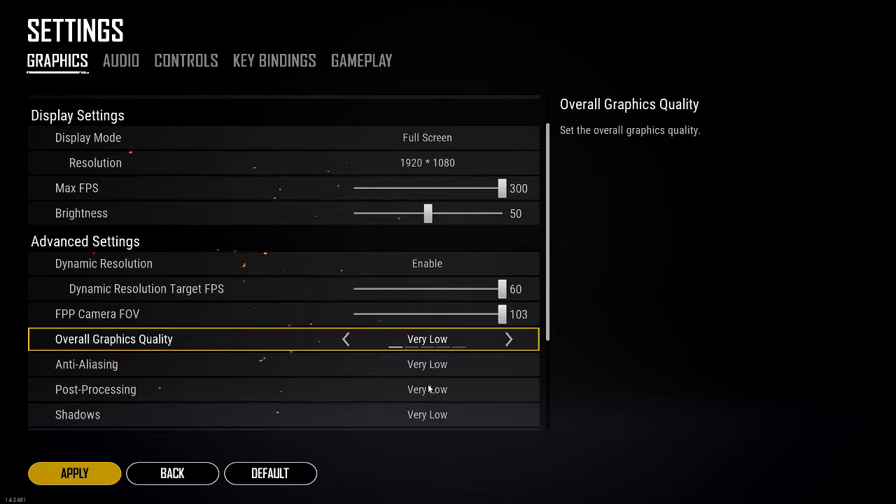
click(345, 339)
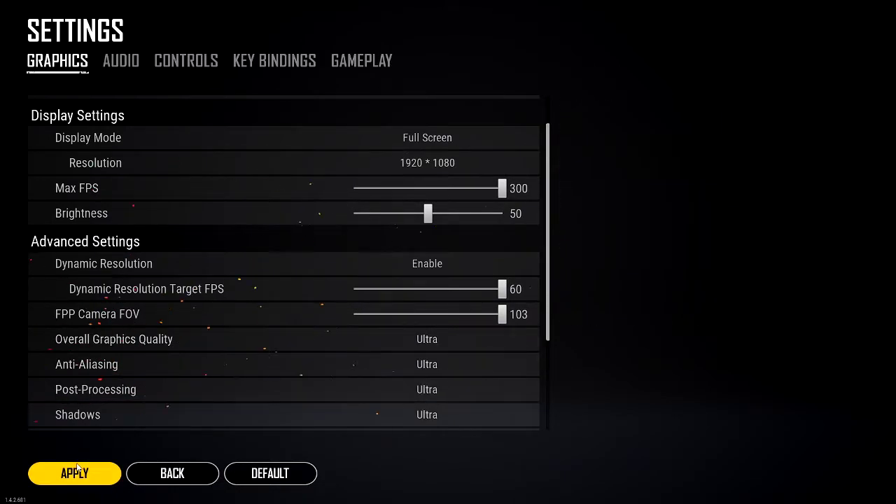
click(74, 474)
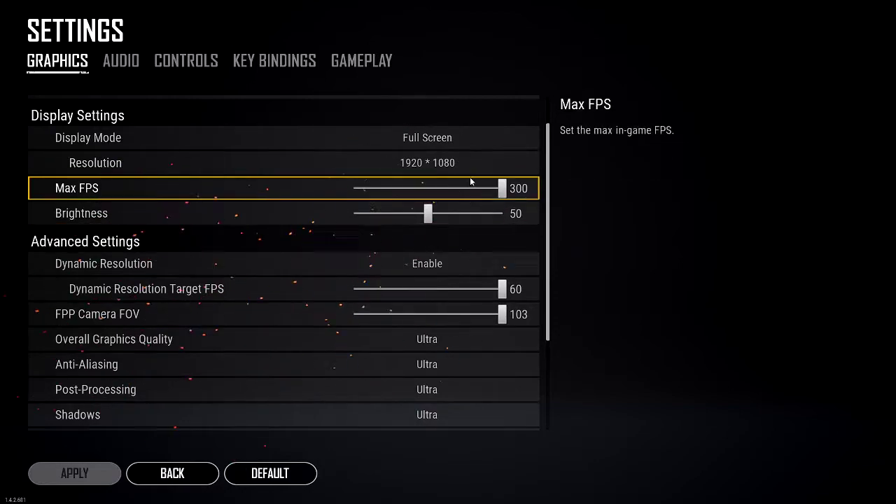
- Minimize the OBS window, bring up the running Getting Over It game, and return to the desktop
key(super)
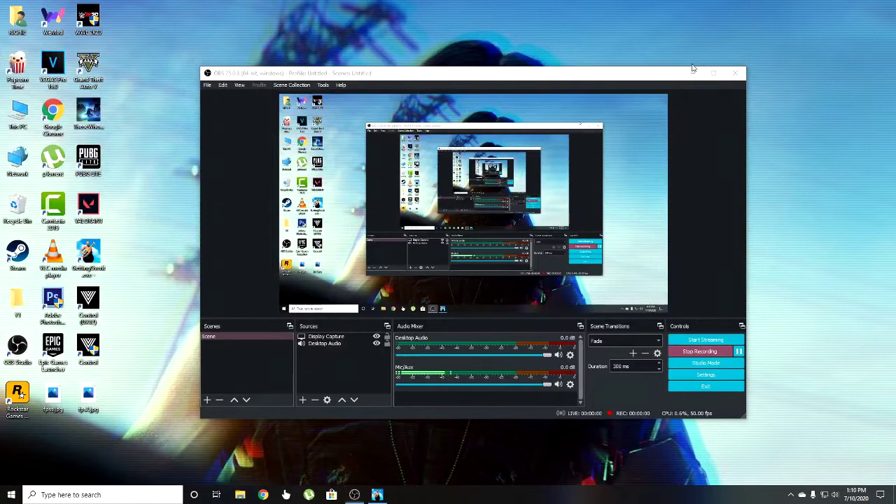
click(691, 75)
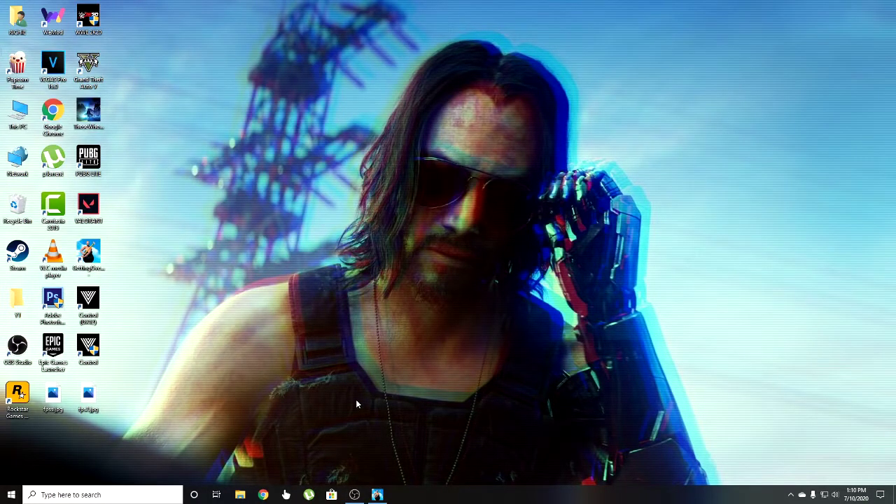
key(alt+Tab)
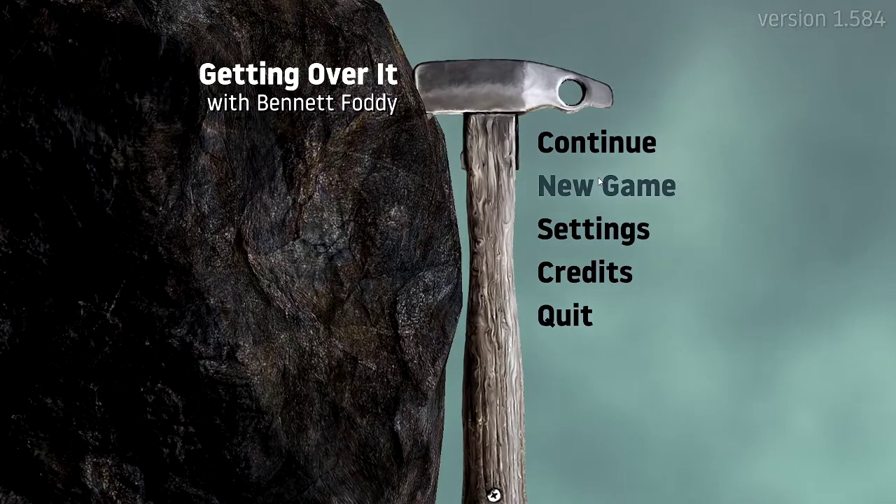
key(super)
click(452, 407)
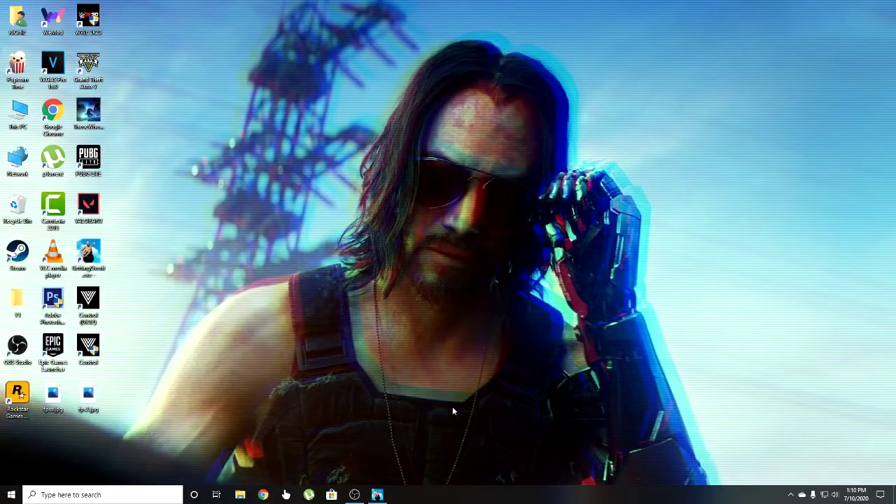
- Open Task Manager and show its detailed process list
right_click(487, 493)
click(502, 451)
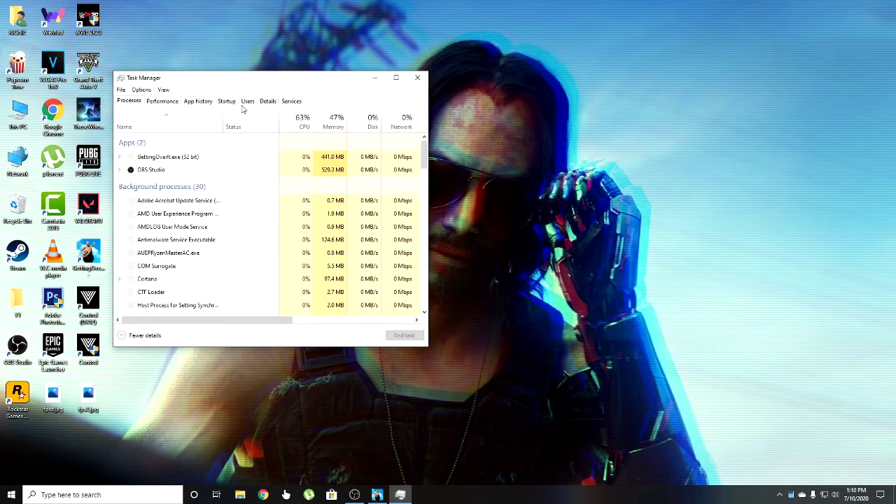
click(277, 102)
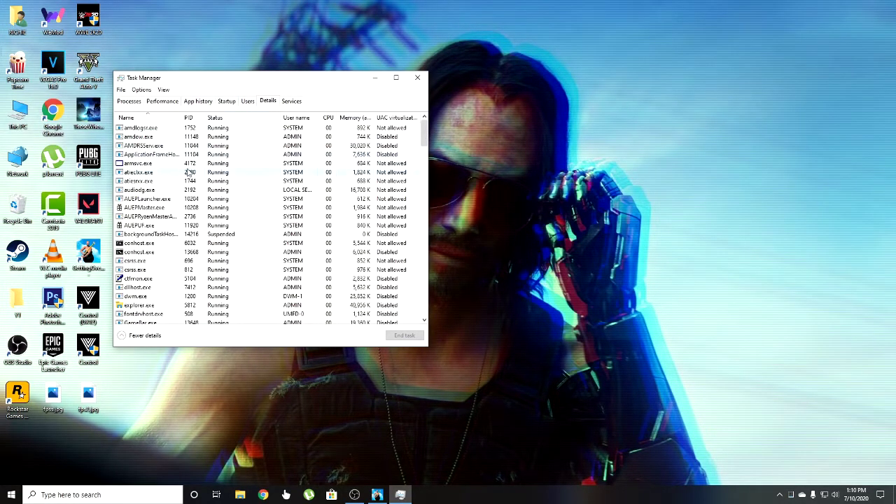
- Set the priority of the GettingOverIt.exe process to High, confirm the change, and close Task Manager
scroll(180, 153, down, 4)
scroll(180, 153, down, 1)
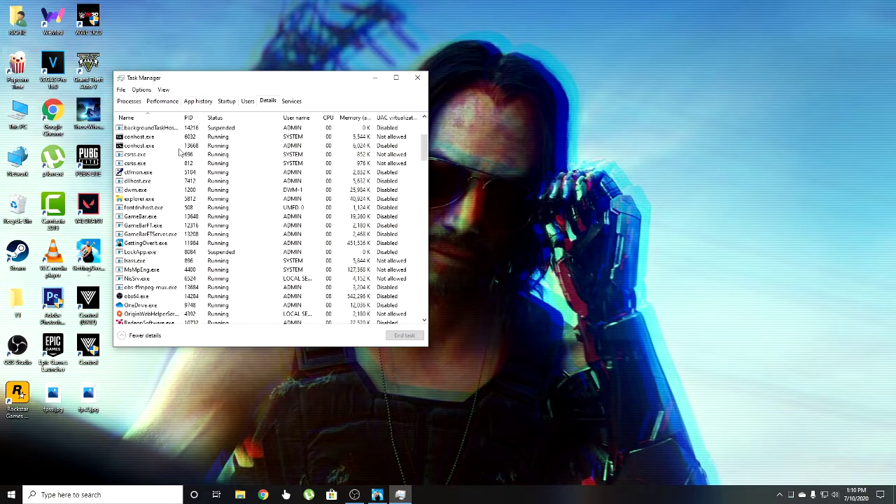
click(150, 262)
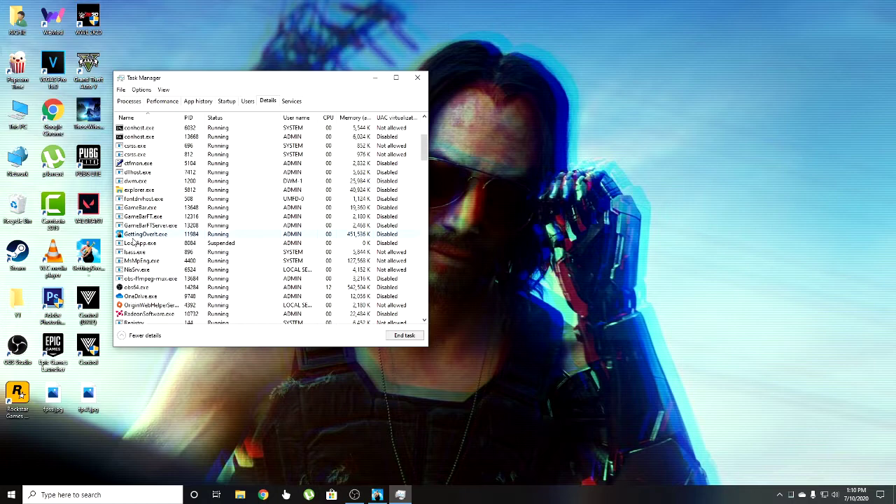
right_click(133, 237)
mouse_move(204, 283)
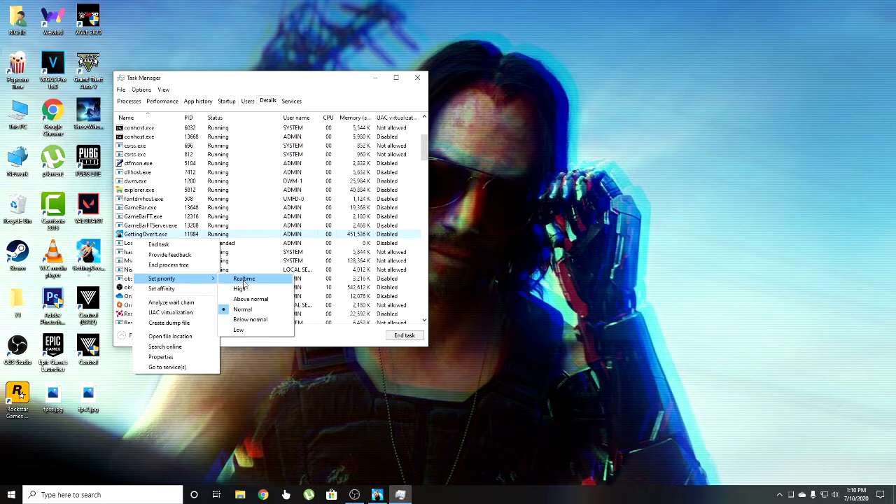
click(244, 288)
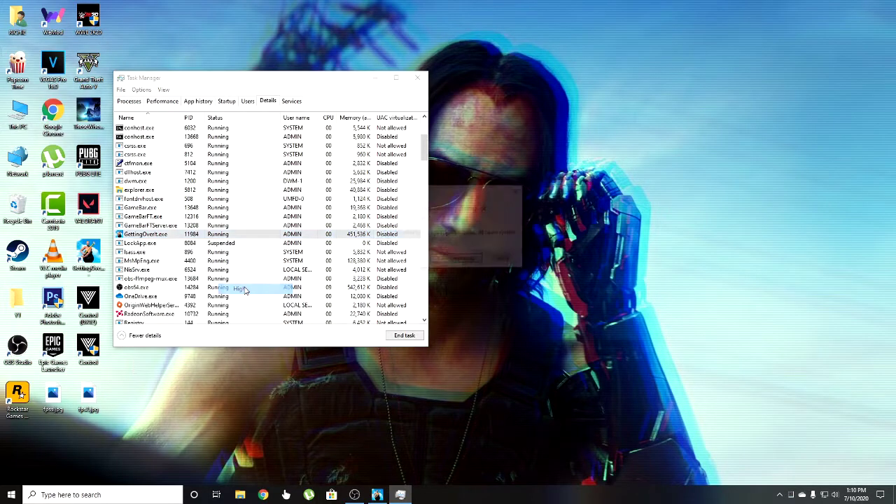
click(461, 260)
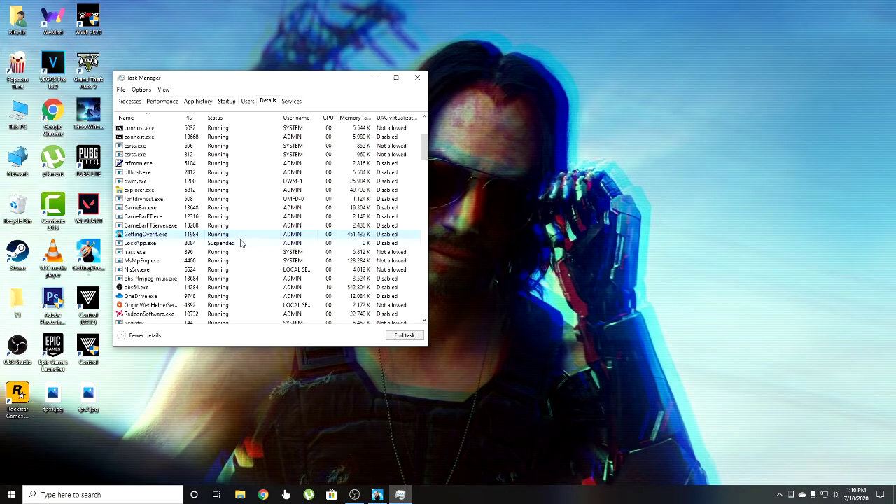
click(418, 78)
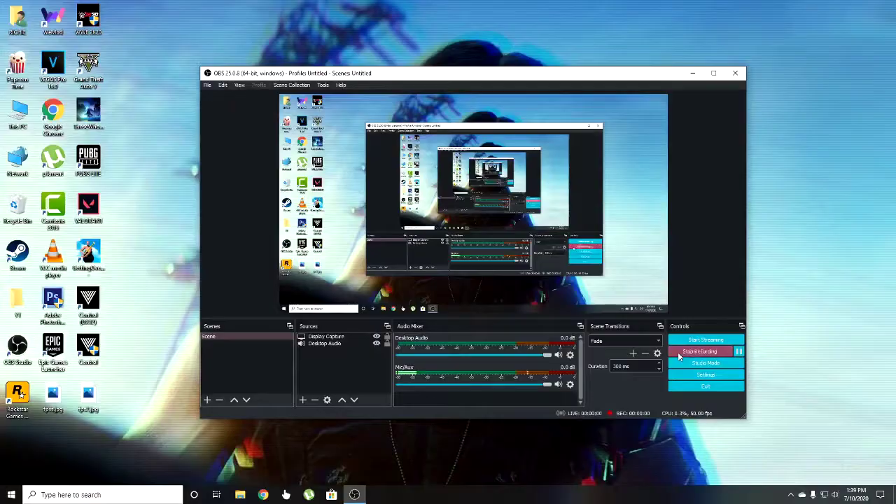
- Minimize the OBS window, open This PC in File Explorer, and check the free space on Local Disk (C:)
click(692, 73)
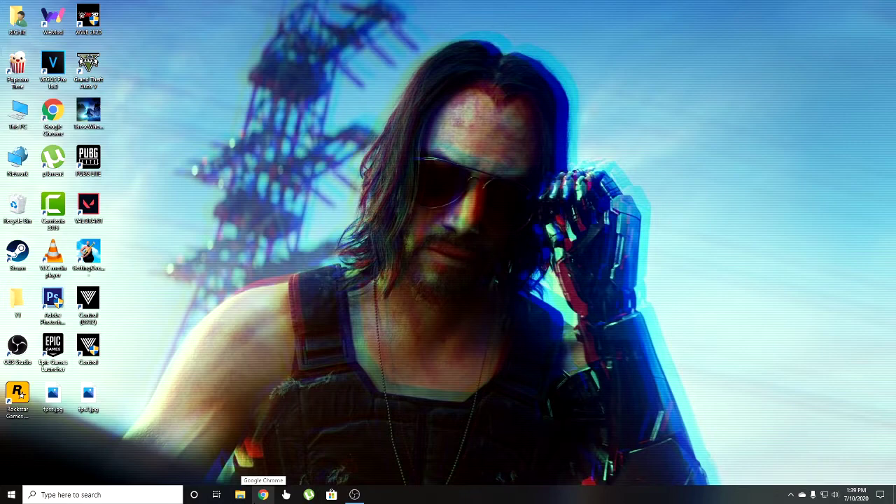
click(240, 495)
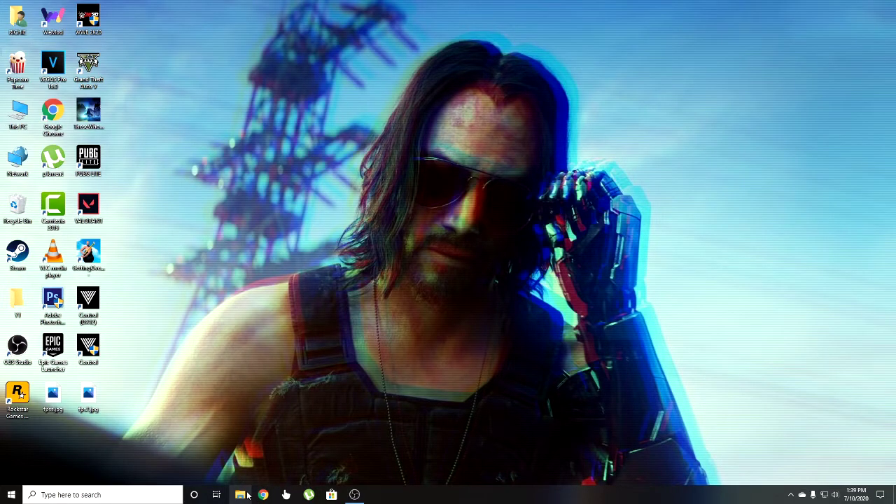
click(30, 216)
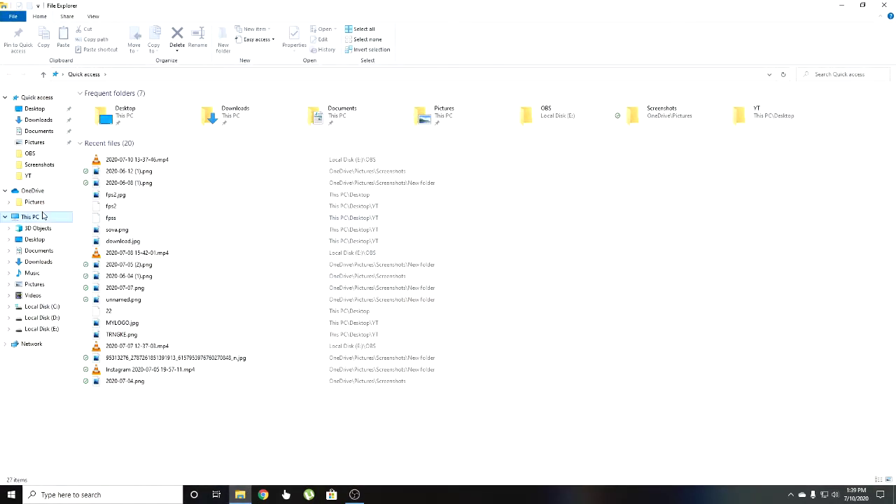
click(114, 179)
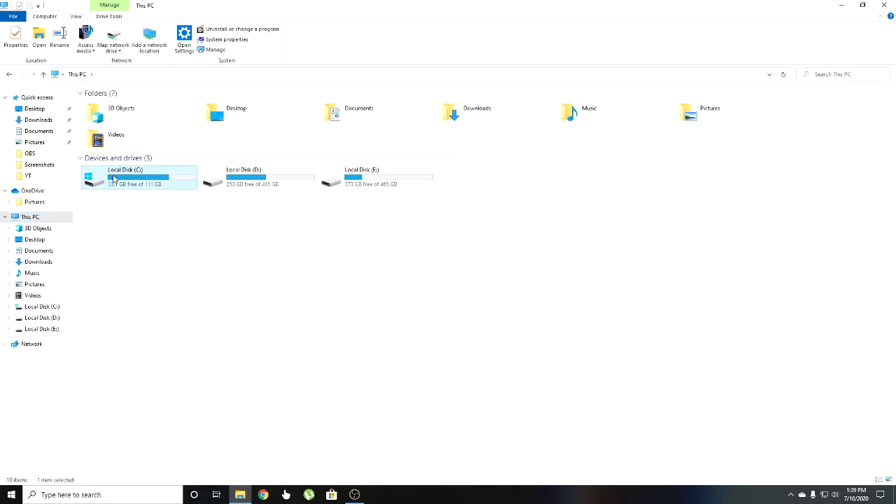
click(110, 203)
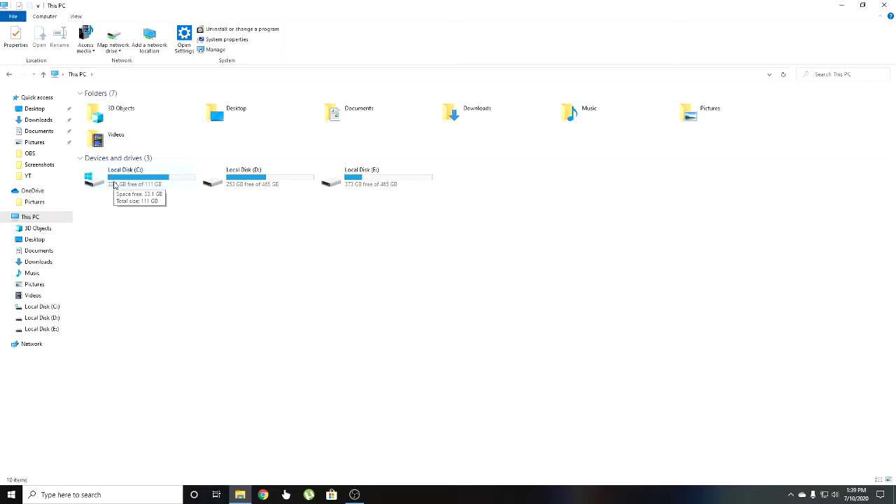
drag(144, 126, 160, 176)
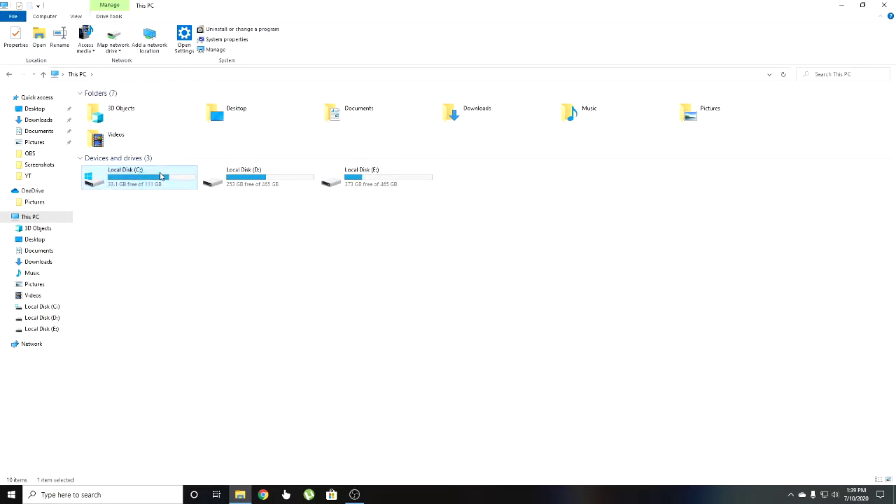
click(155, 215)
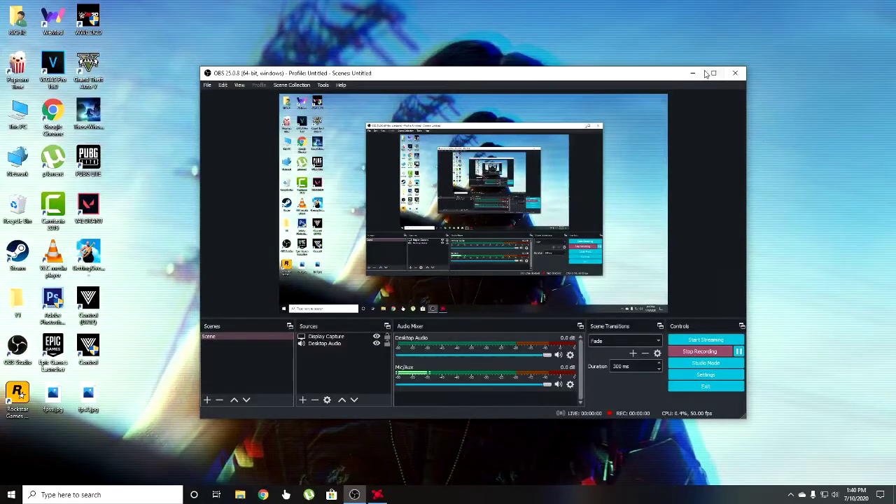
- Minimize the OBS window and close Radeon Software to leave the desktop clear
click(693, 74)
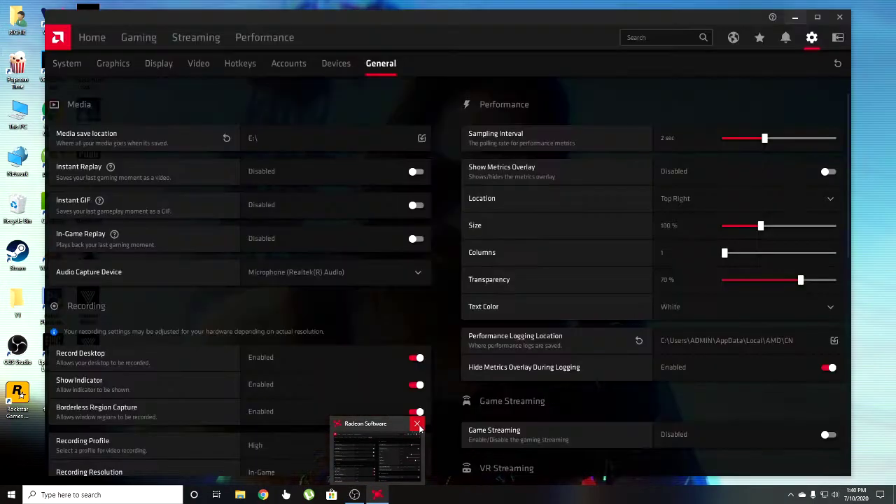
click(416, 424)
click(105, 495)
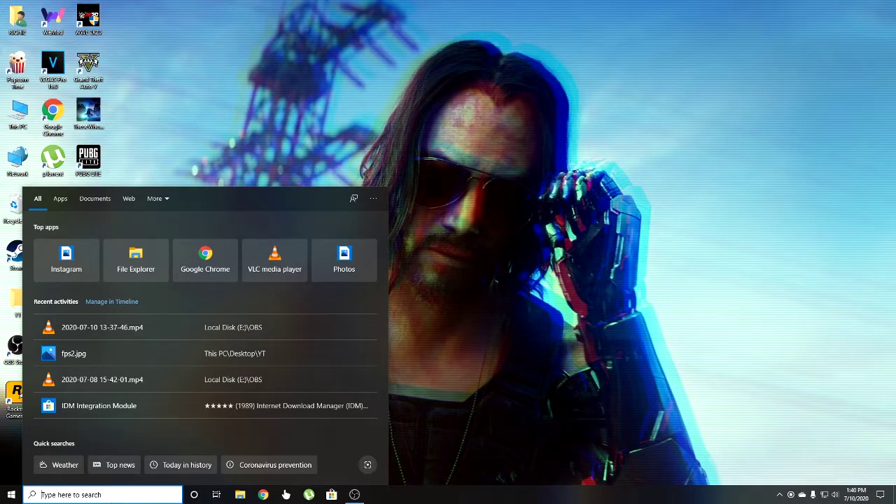
click(531, 405)
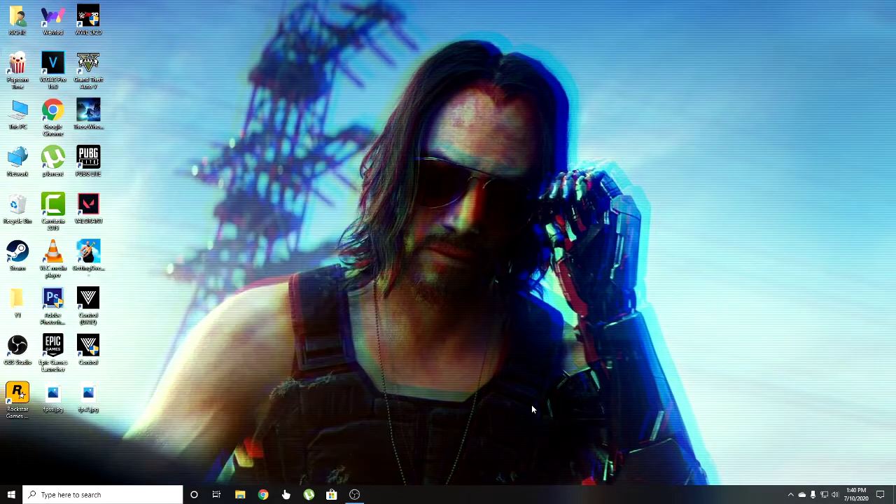
- Open Google Chrome, search for "nvidia drivers", and open NVIDIA's Download Drivers page
click(263, 494)
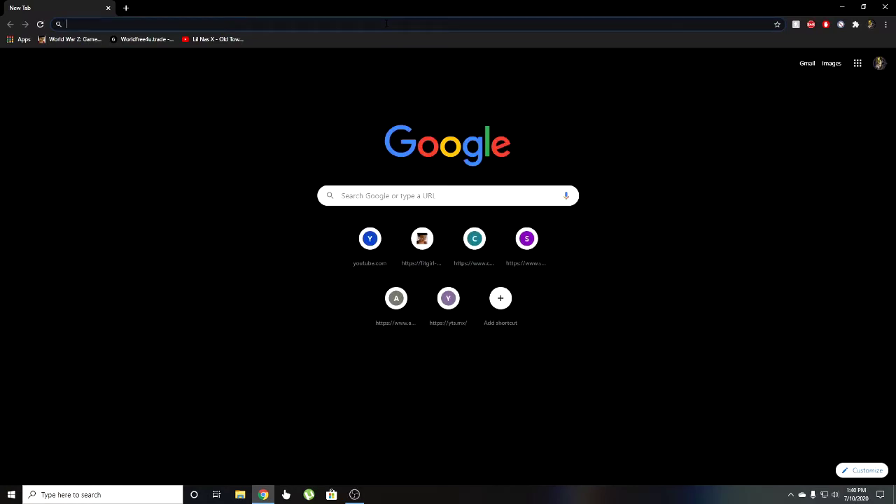
text(n)
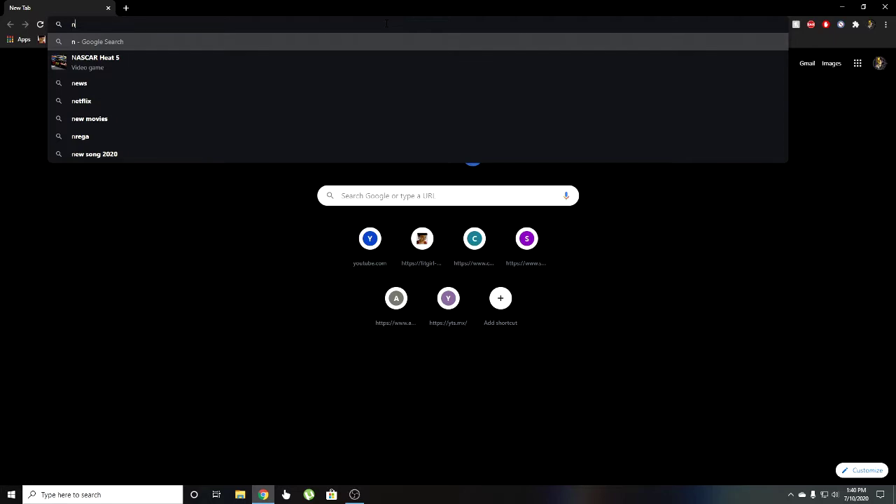
text(vidi)
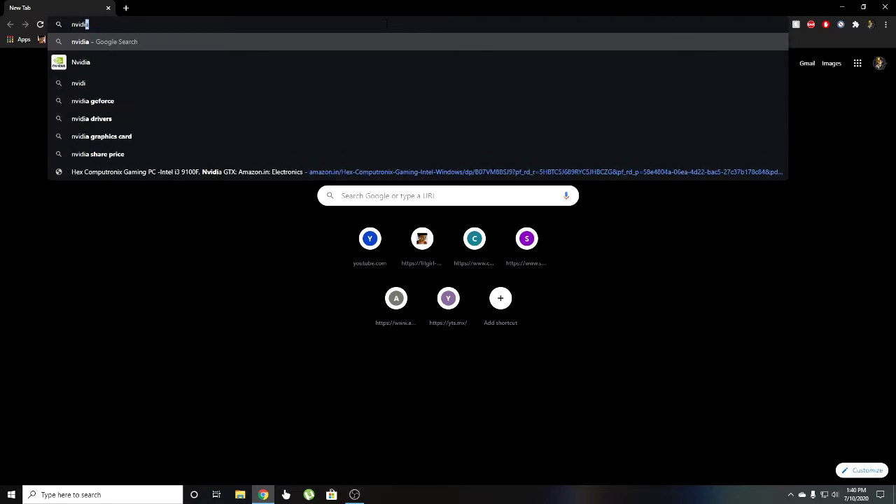
key(Down)
key(Down)
key(Down)
key(Down)
key(Return)
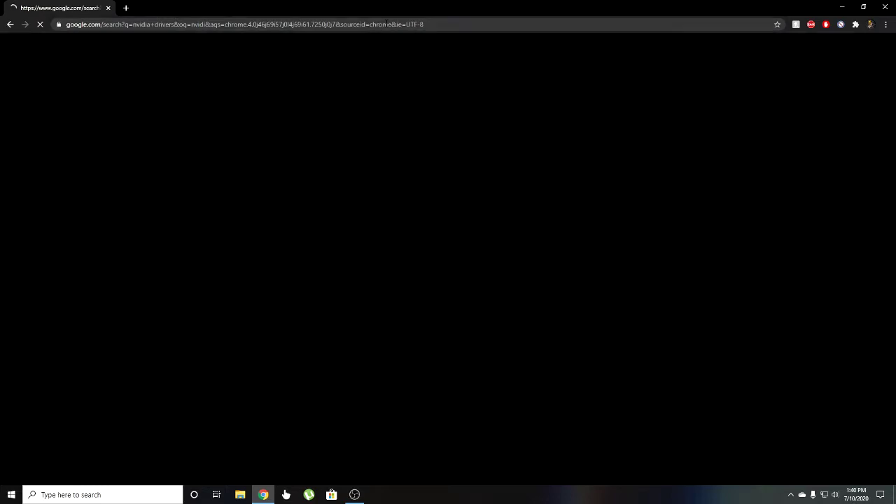
click(172, 133)
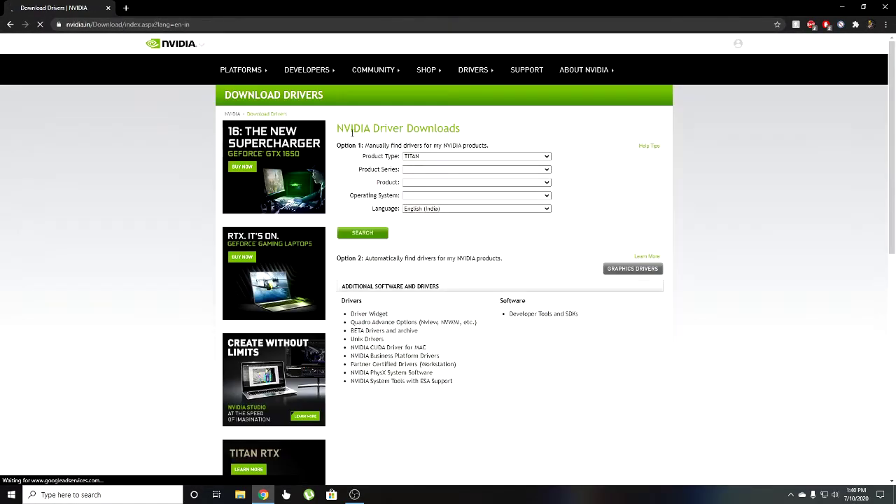
- Set the driver search to product type GeForce, series GeForce 16 Series, and product GeForce GTX 1660 SUPER
click(415, 159)
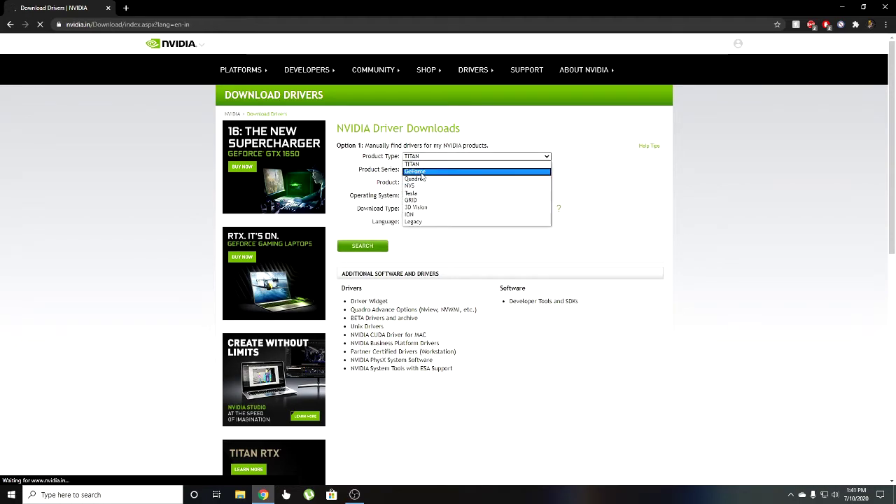
click(415, 172)
click(431, 171)
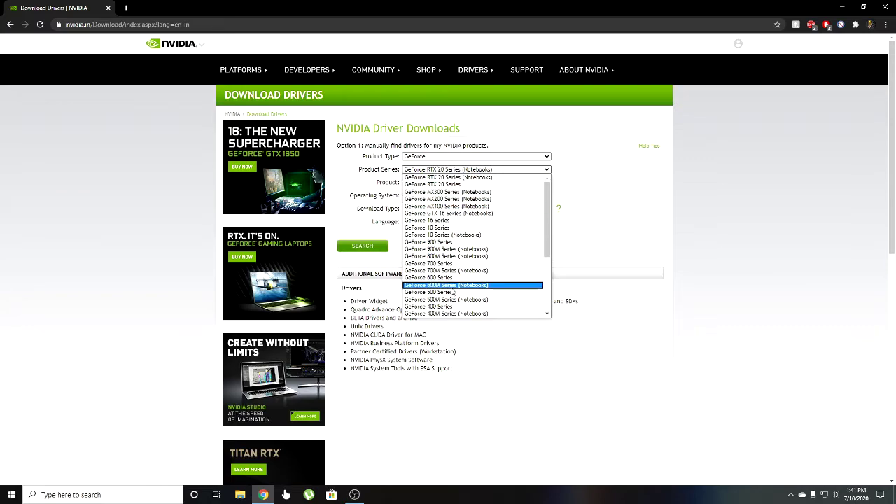
scroll(458, 277, down, 1)
scroll(456, 255, up, 1)
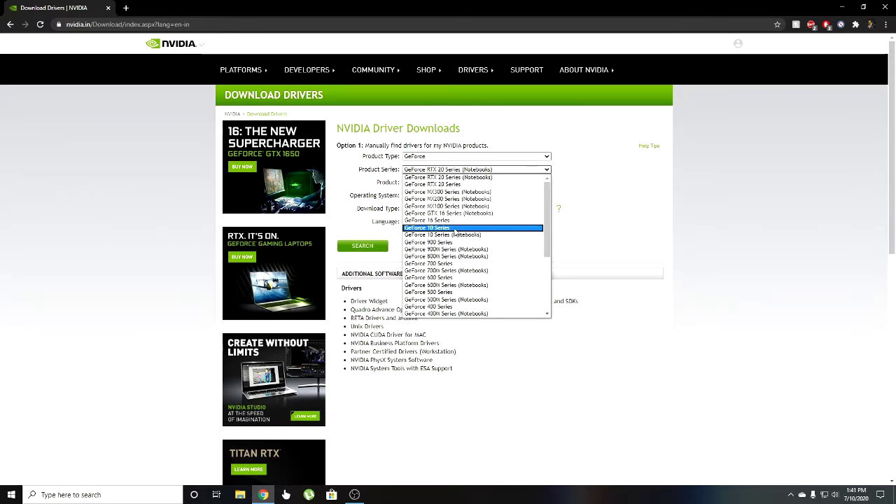
click(443, 219)
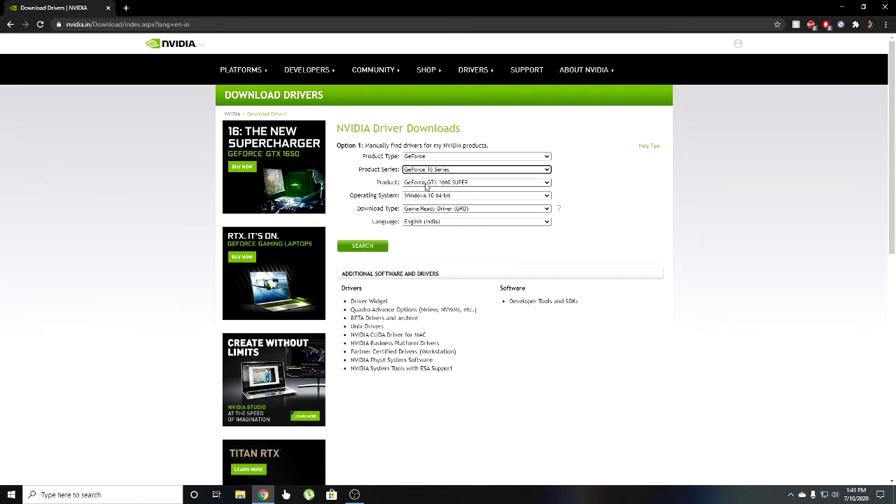
click(413, 183)
click(431, 189)
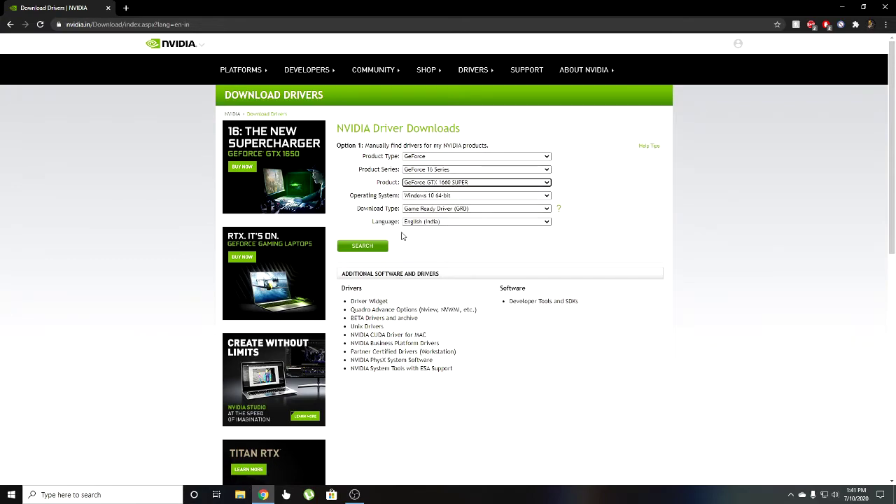
- Search for the matching driver, view the GeForce Game Ready Driver download page, and close the browser
click(363, 245)
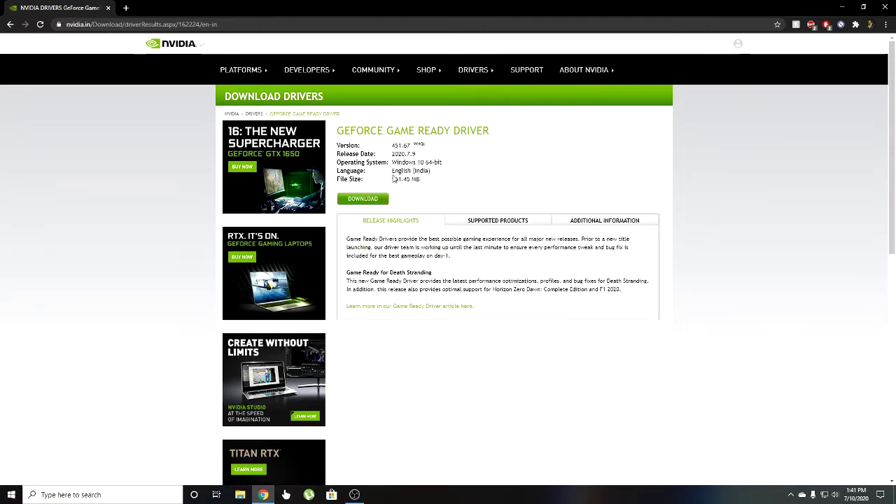
click(362, 199)
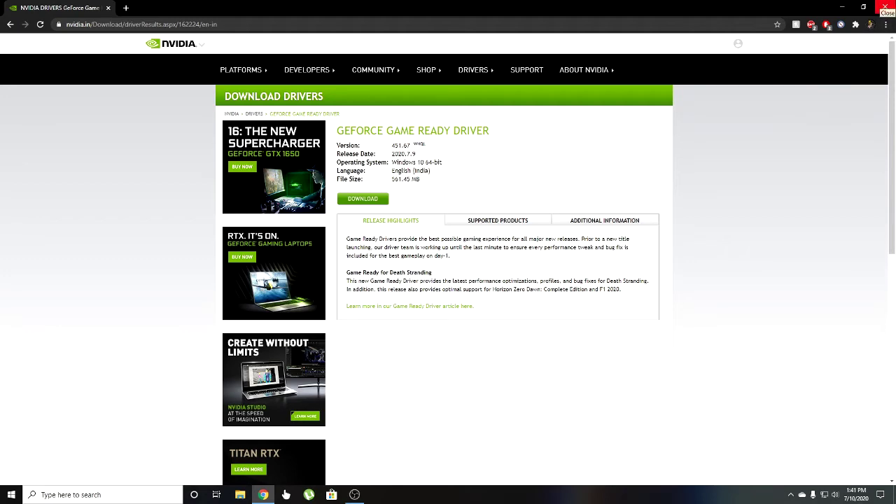
click(886, 7)
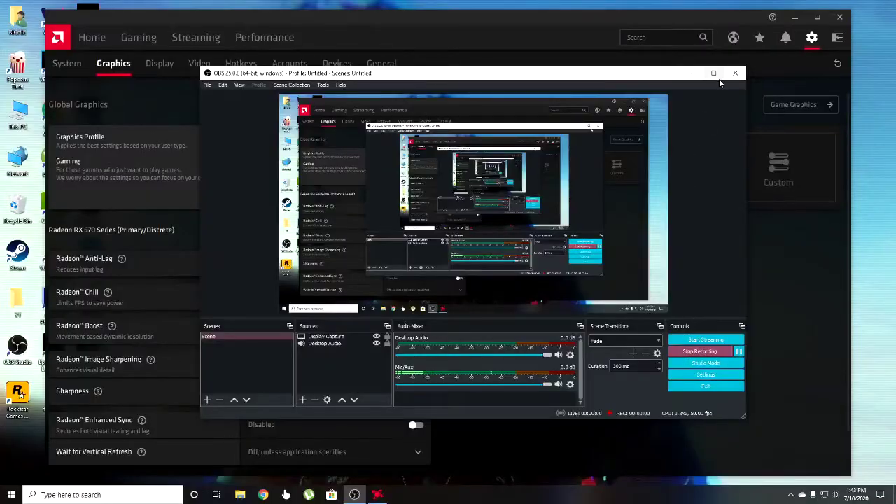
- Minimize the open windows, find AMD Radeon Software through Windows search, and bring up its System settings page
click(693, 25)
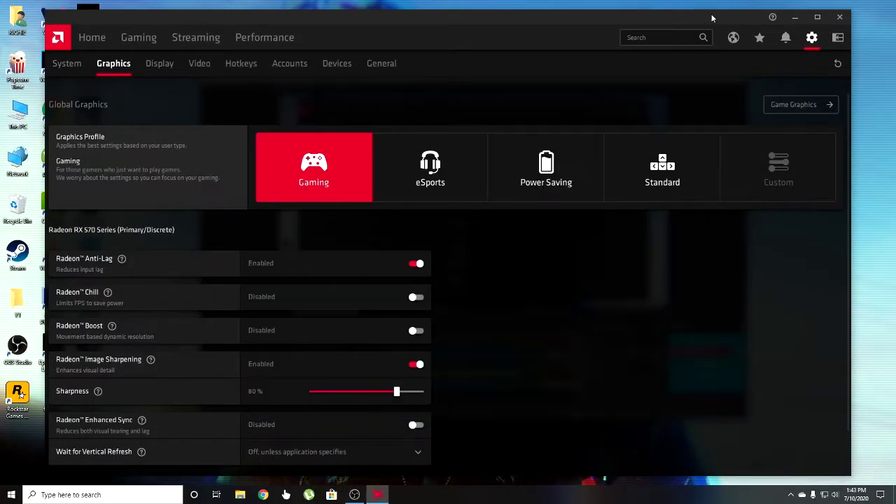
click(795, 16)
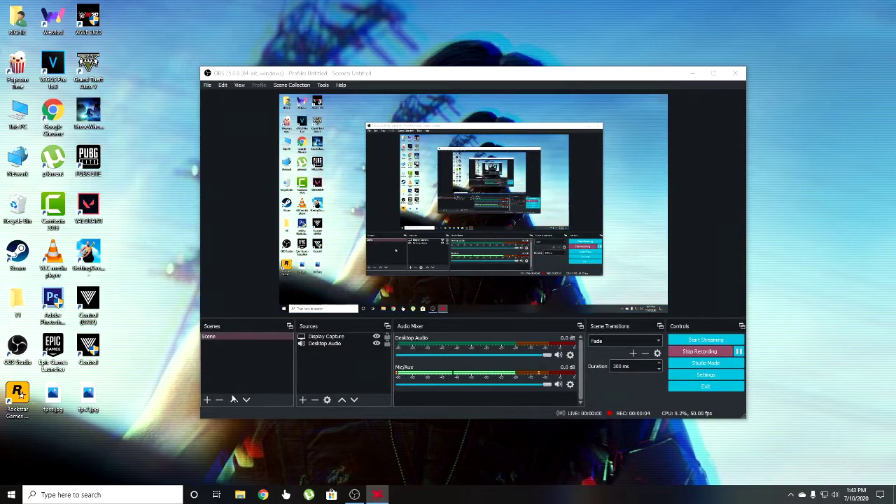
click(100, 495)
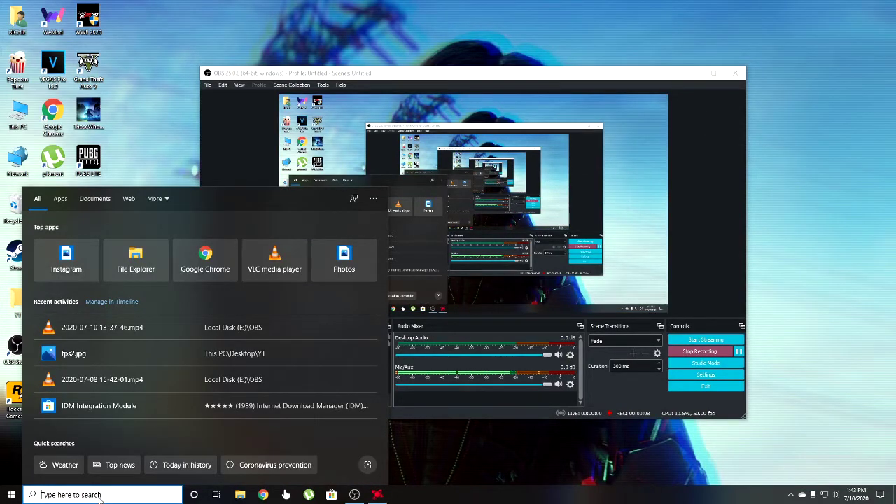
text(am)
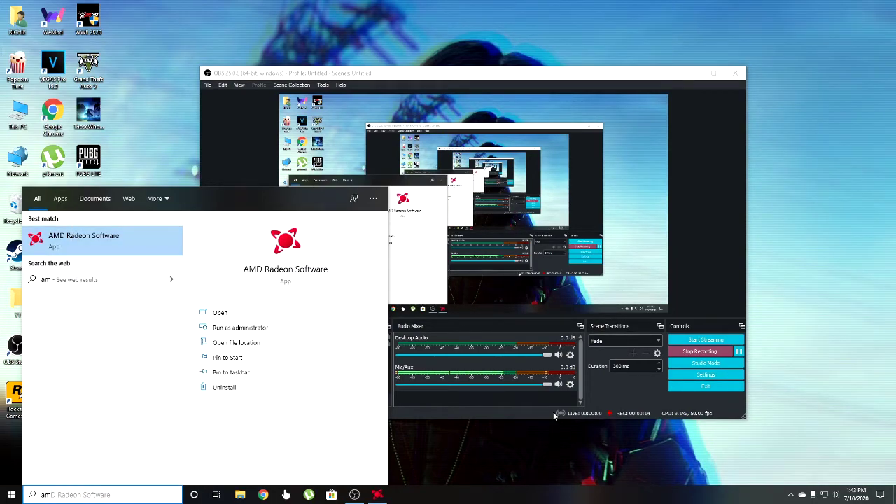
click(483, 456)
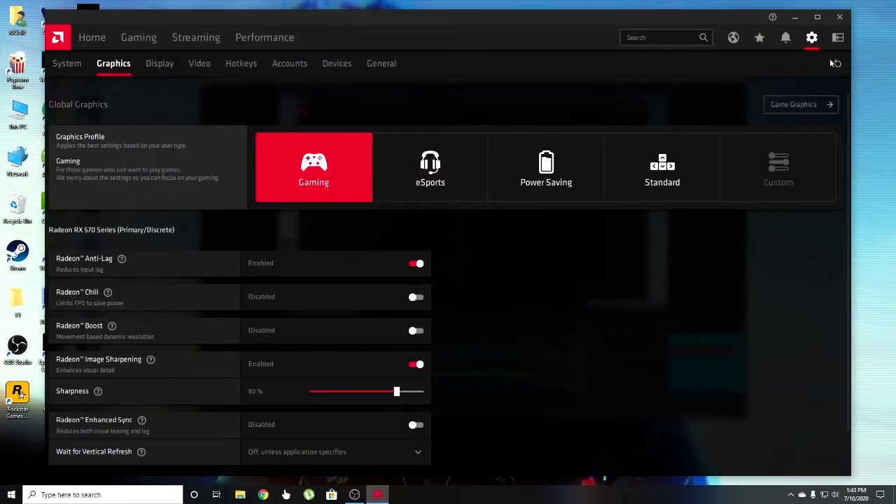
click(810, 37)
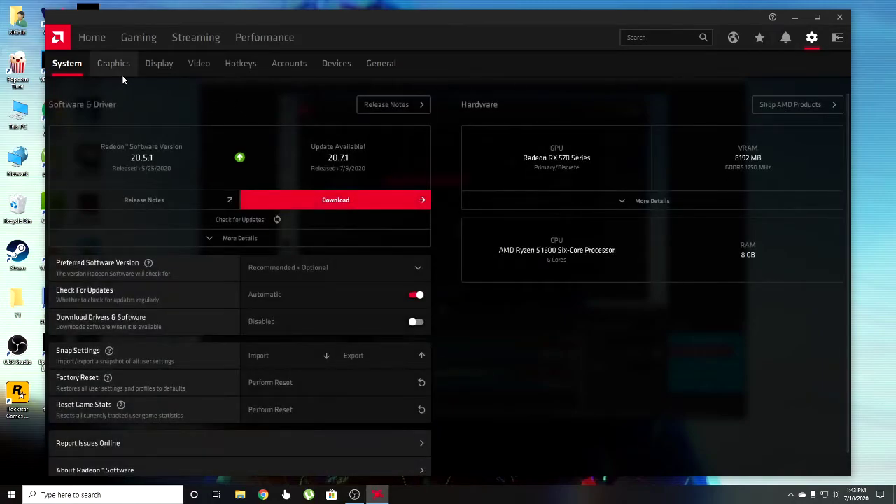
- Review the global graphics profiles and the Radeon RX 570 graphics options down to Wait for Vertical Refresh, and close Radeon Software
click(121, 70)
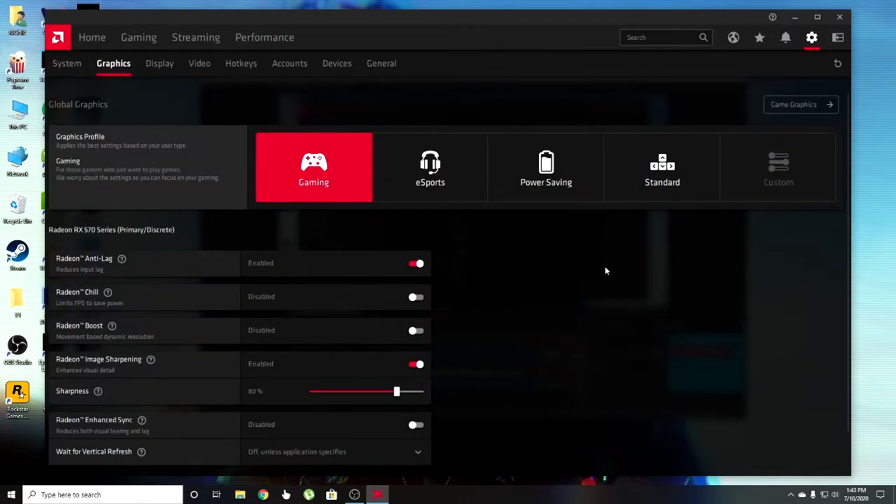
scroll(607, 271, down, 1)
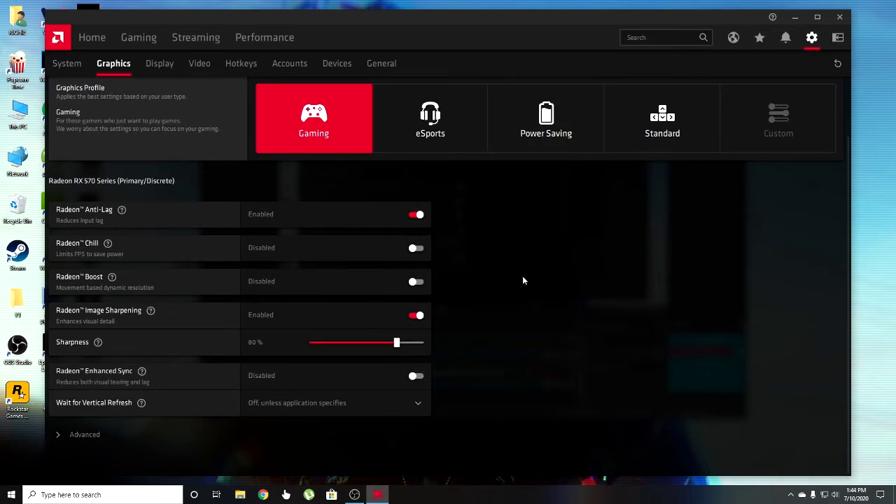
click(838, 19)
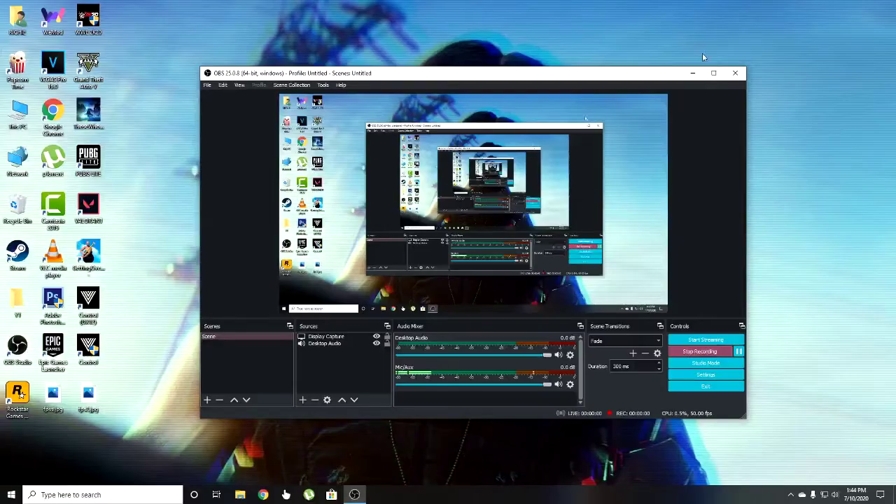
click(686, 74)
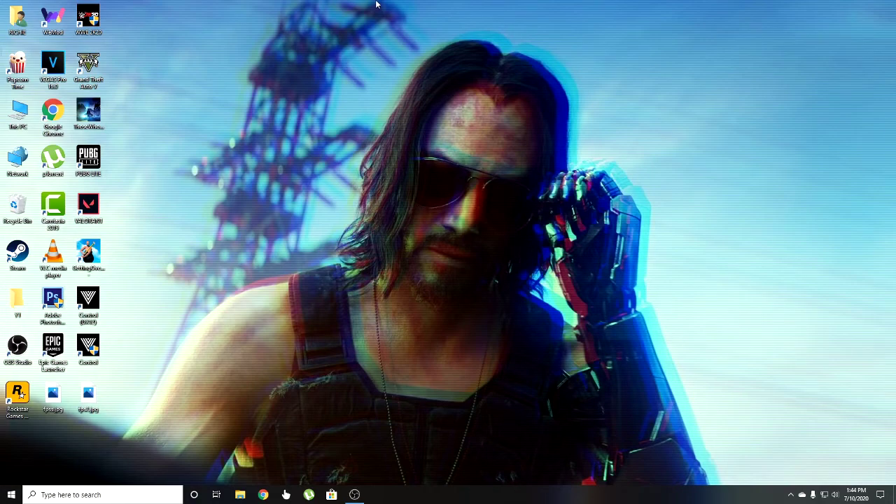
drag(385, 23, 566, 326)
mouse_move(354, 494)
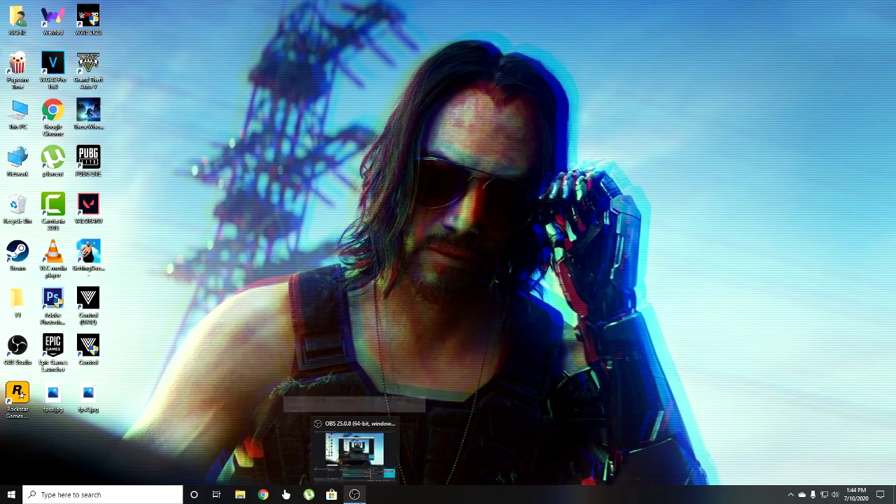
click(355, 494)
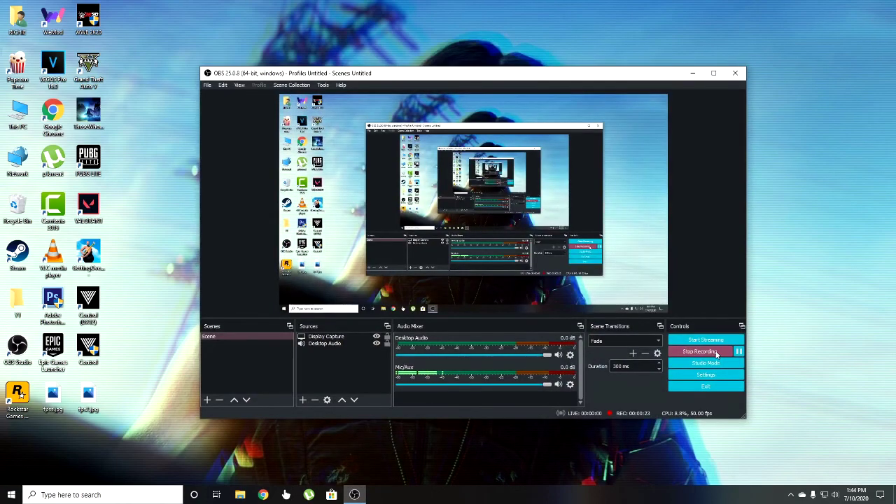